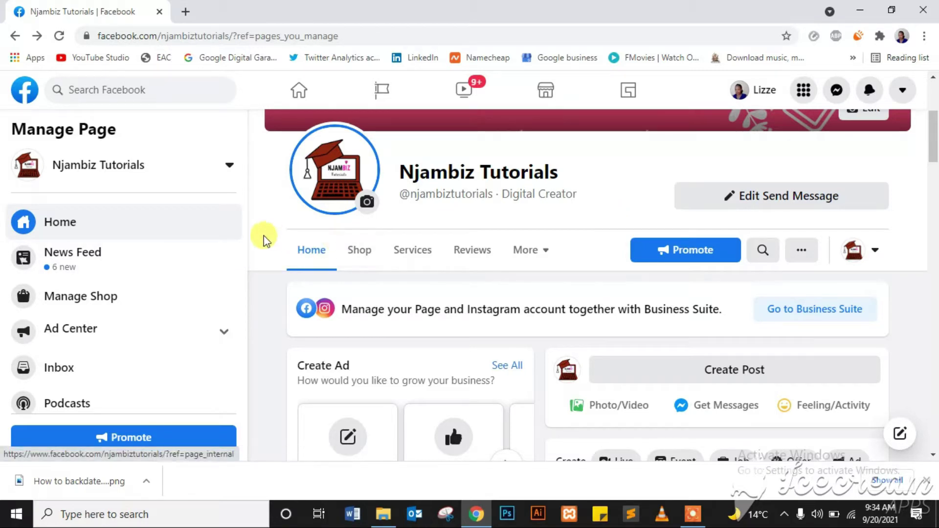
Open the Posts & Stories area of Business Suite for the Njambiz Tutorials page and check the account selection
{"action": "left_click_drag", "start_coordinate": [243, 238], "coordinate": [245, 356]}
{"action": "left_click", "coordinate": [126, 356]}
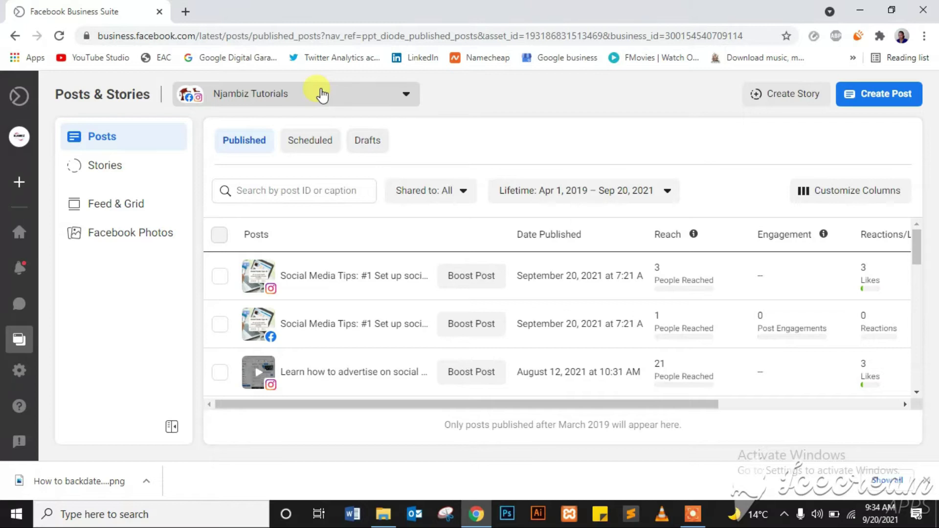
{"action": "left_click", "coordinate": [298, 97]}
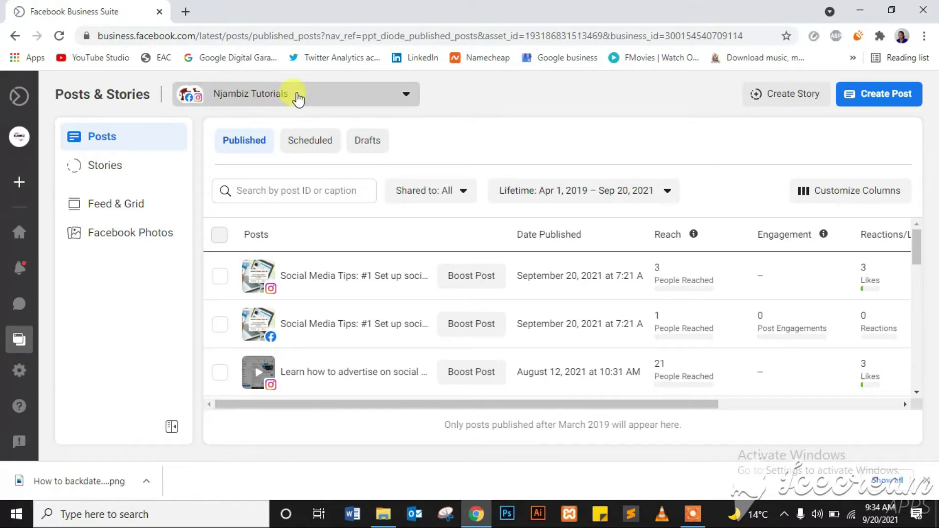
{"action": "left_click", "coordinate": [298, 95]}
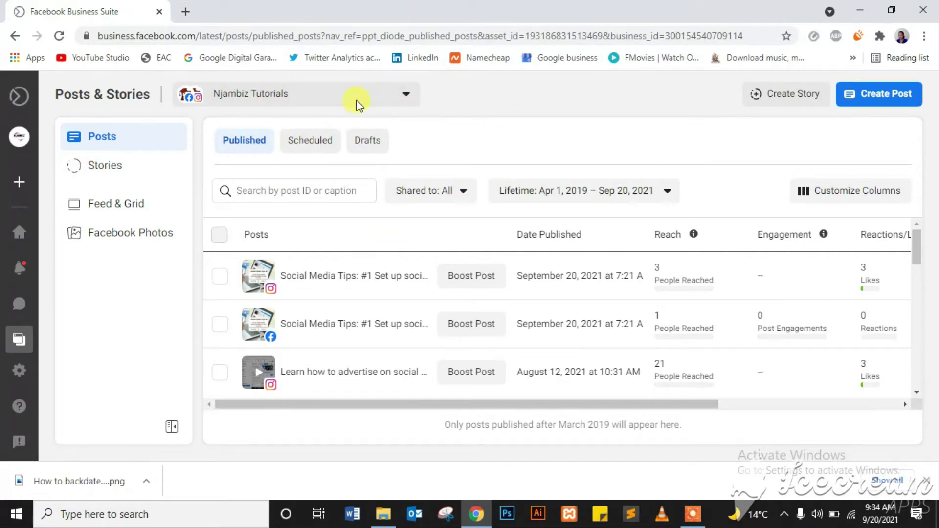
Start a new story shared to both the Njambiz Tutorials Facebook page and the njambiztutorials Instagram account
{"action": "left_click", "coordinate": [105, 166]}
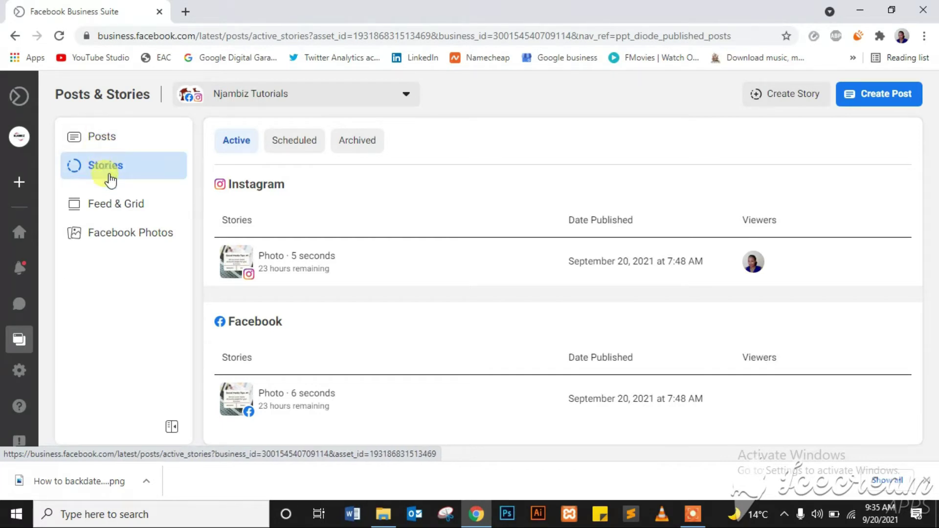
{"action": "left_click", "coordinate": [786, 94]}
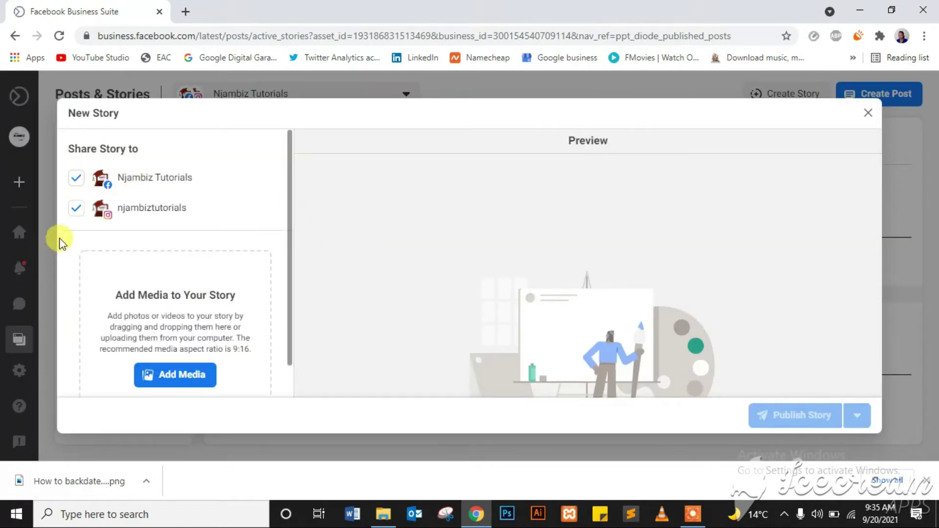
{"action": "left_click", "coordinate": [77, 179]}
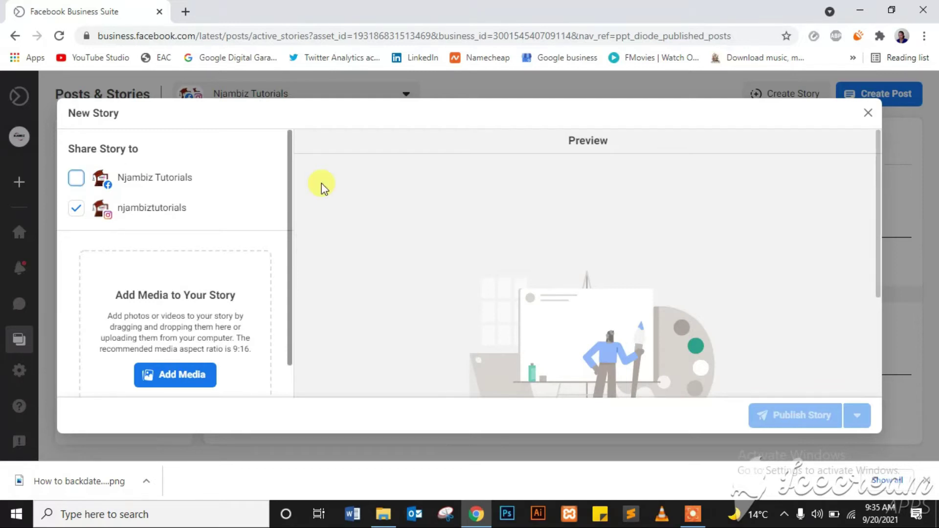
{"action": "left_click", "coordinate": [78, 180]}
{"action": "left_click", "coordinate": [74, 209]}
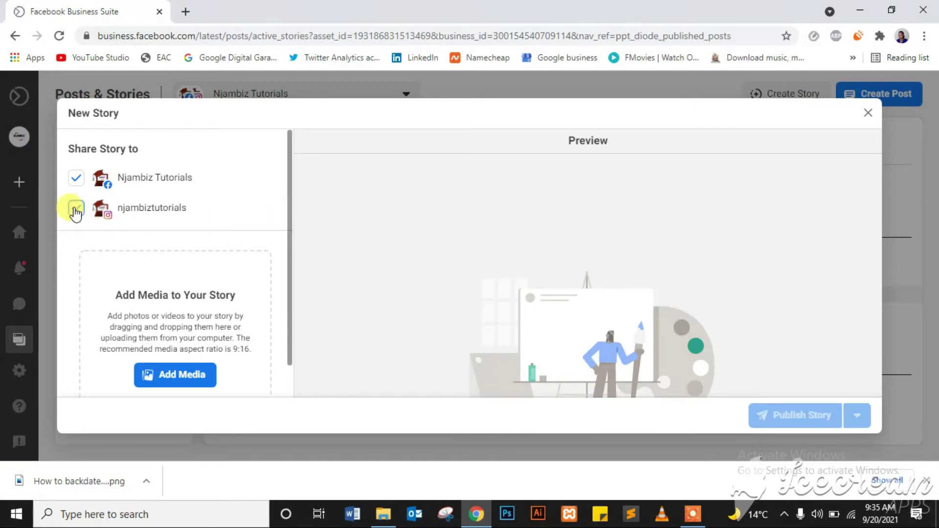
Add the "How to backdate Facebook posts" image from the Downloads folder as the story's media
{"action": "left_click", "coordinate": [180, 381]}
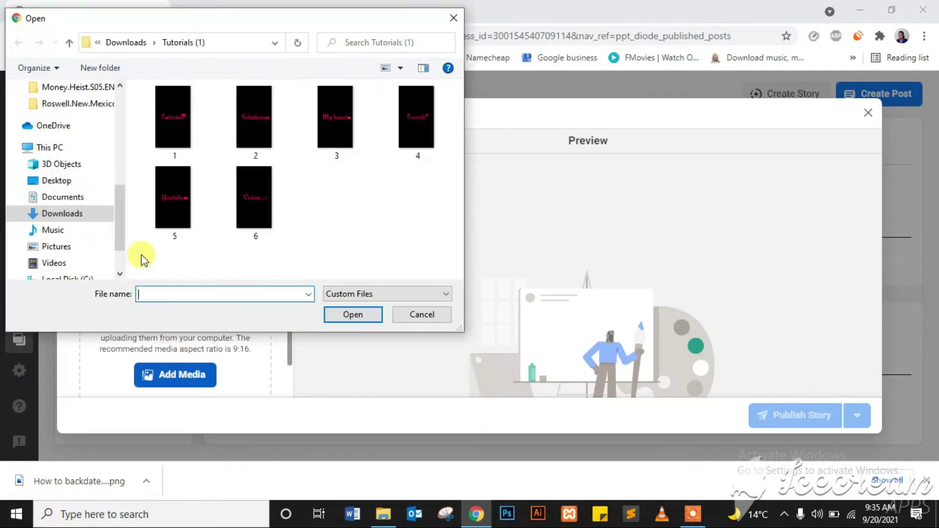
{"action": "left_click", "coordinate": [62, 213]}
{"action": "left_click", "coordinate": [158, 151]}
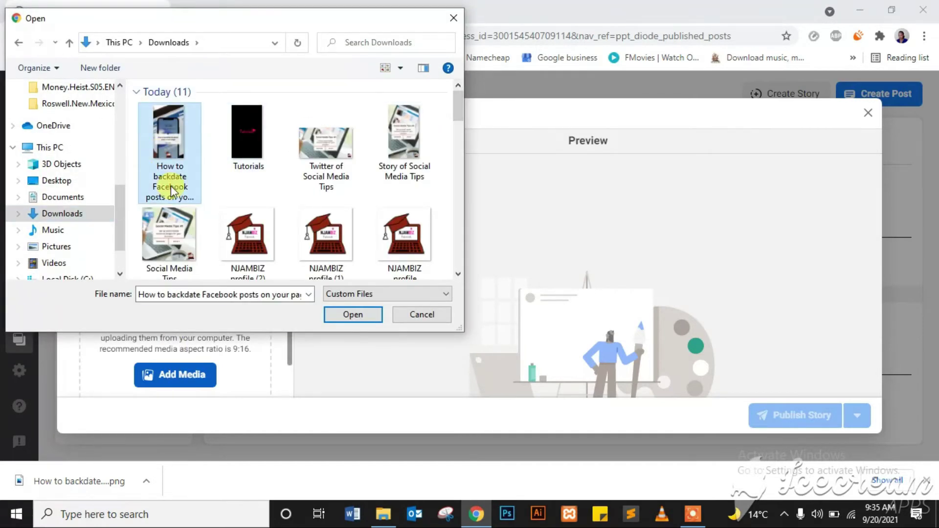
{"action": "left_click", "coordinate": [347, 318]}
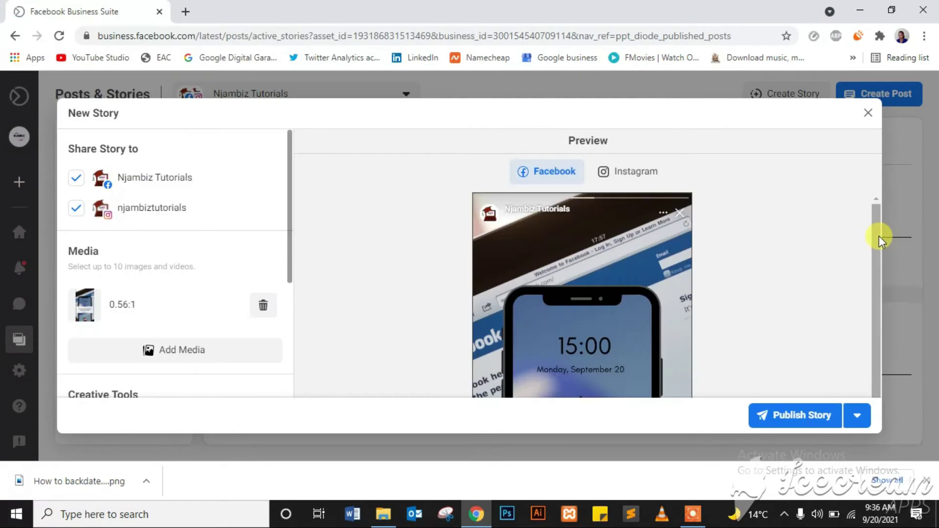
Preview the story as it appears on Facebook and on Instagram
{"action": "left_click_drag", "start_coordinate": [879, 236], "coordinate": [883, 312]}
{"action": "scroll", "coordinate": [876, 309], "scroll_direction": "up", "scroll_amount": 1}
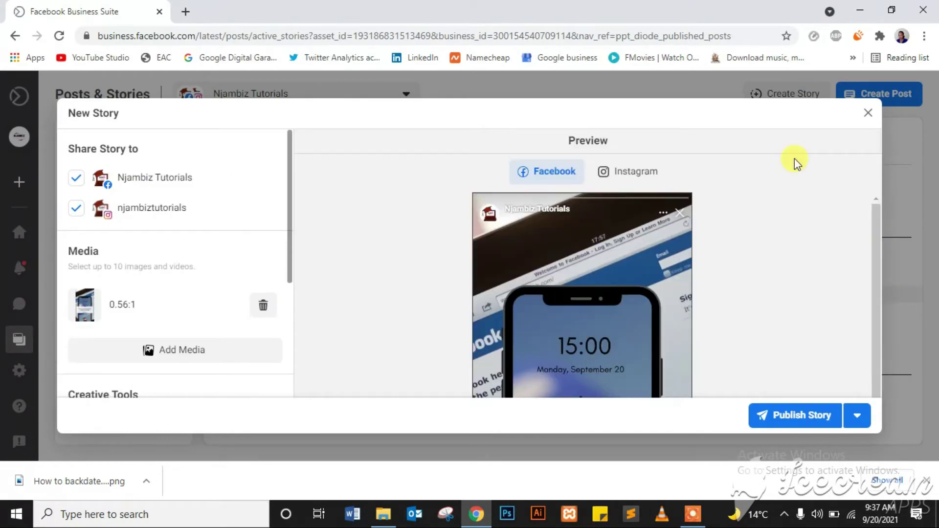
{"action": "left_click", "coordinate": [633, 175]}
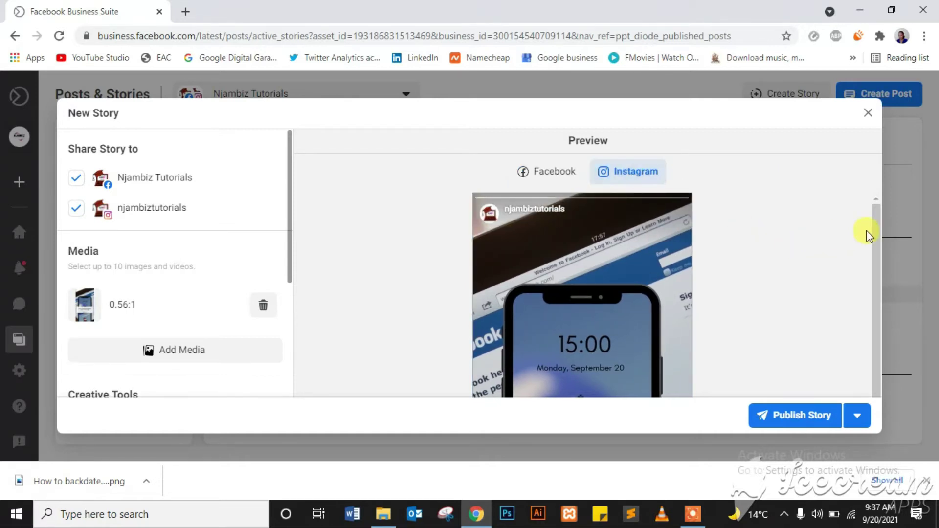
{"action": "scroll", "coordinate": [876, 232], "scroll_direction": "down", "scroll_amount": 1}
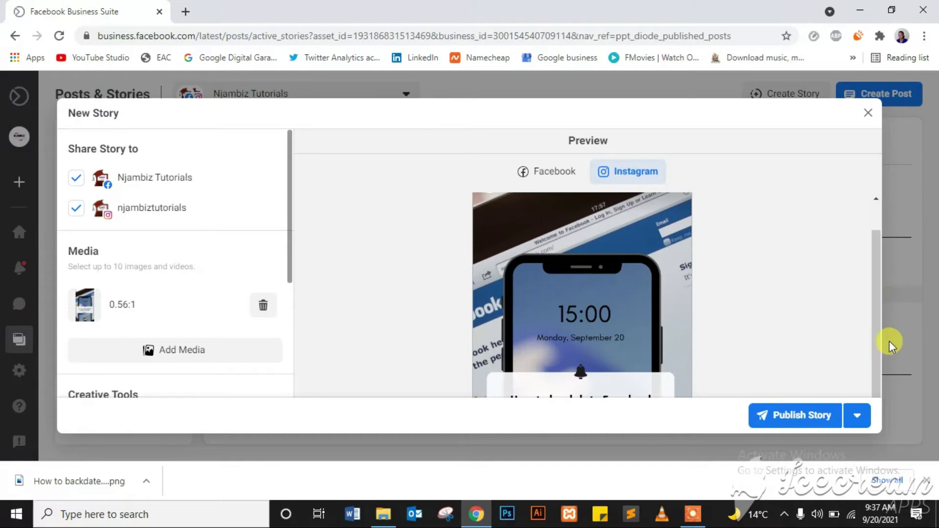
{"action": "mouse_move", "coordinate": [876, 152]}
{"action": "left_mouse_down"}
{"action": "mouse_move", "coordinate": [874, 274]}
{"action": "mouse_move", "coordinate": [875, 147]}
{"action": "left_mouse_up"}
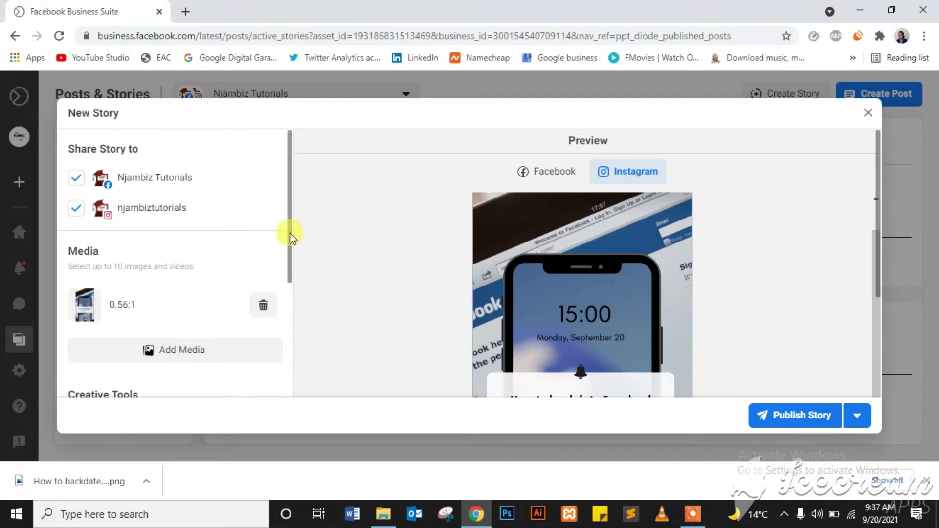
Review the story's creative tools and open the Swipe Up Link settings without adding a link
{"action": "left_click_drag", "start_coordinate": [289, 233], "coordinate": [285, 371]}
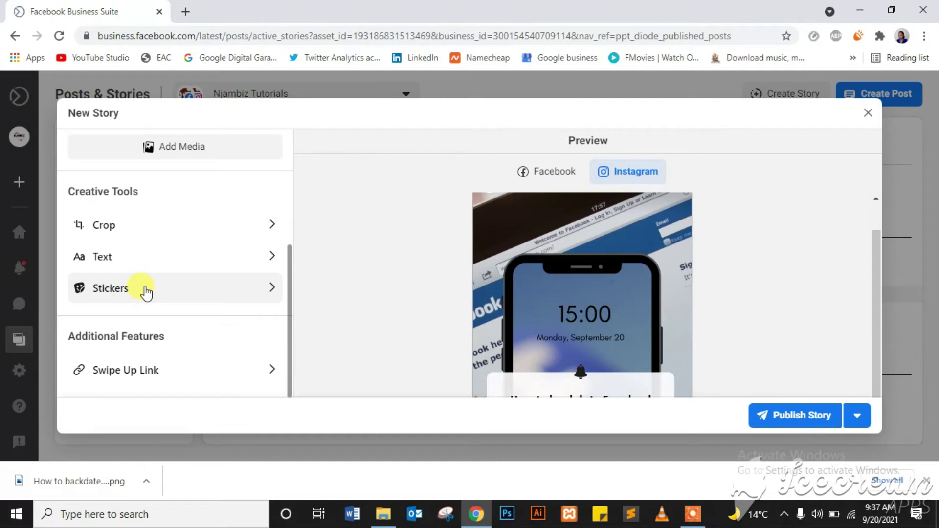
{"action": "left_click", "coordinate": [184, 380]}
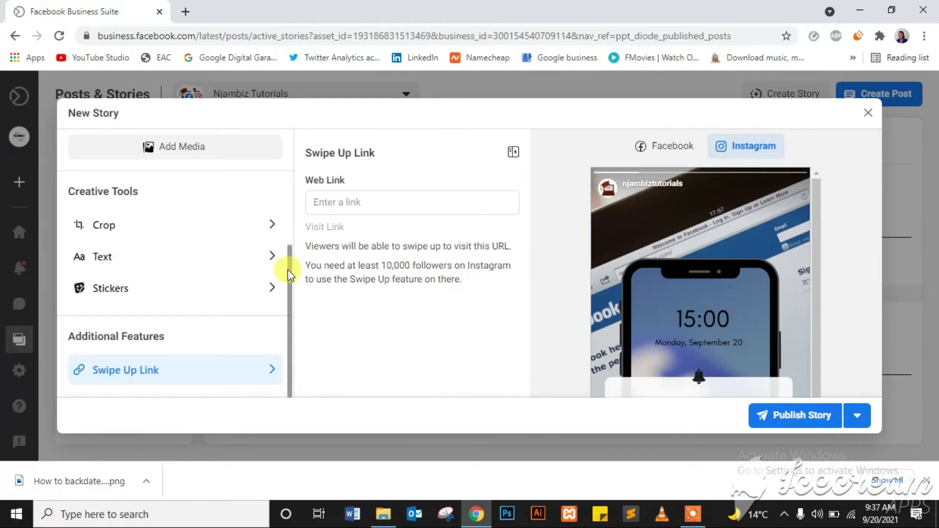
{"action": "left_click_drag", "start_coordinate": [291, 275], "coordinate": [289, 153]}
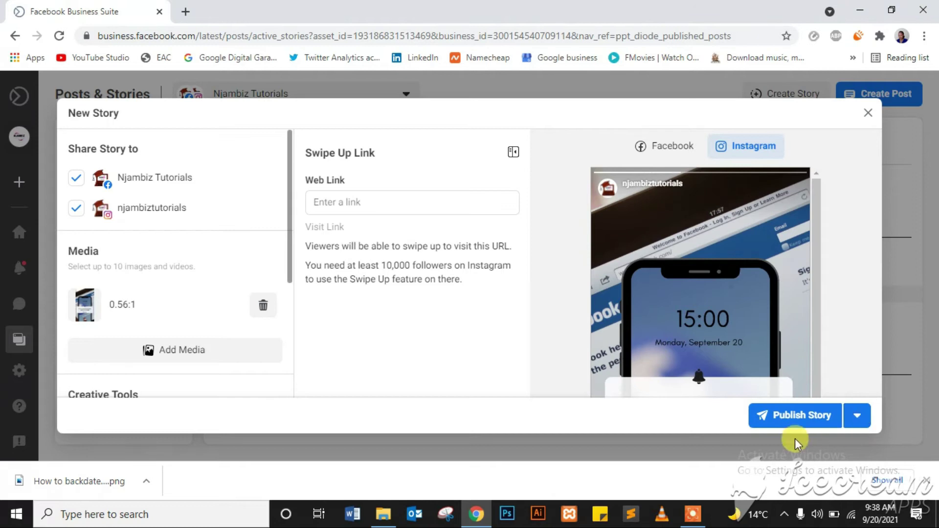
Set the story to be published on Sep 20, 2021 at 10:00 AM and save the schedule
{"action": "left_click", "coordinate": [858, 419]}
{"action": "left_click", "coordinate": [830, 386]}
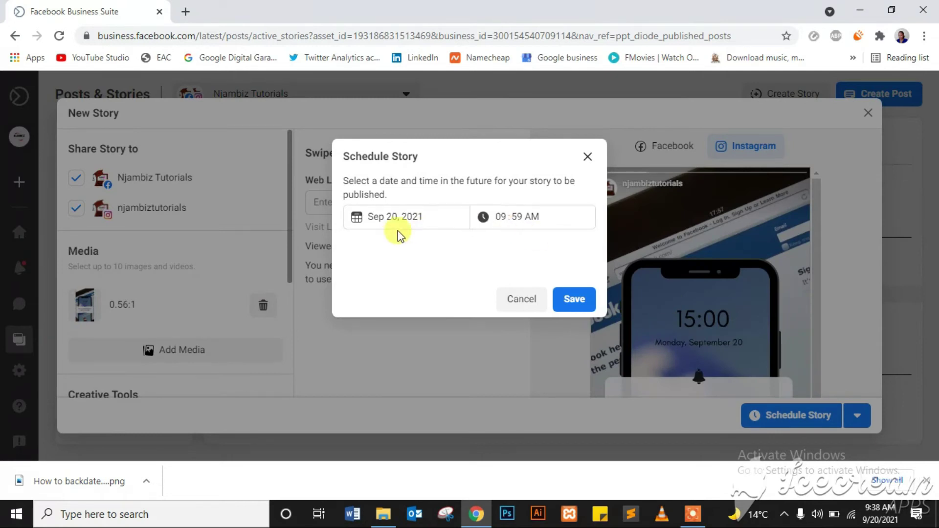
{"action": "left_click", "coordinate": [519, 218]}
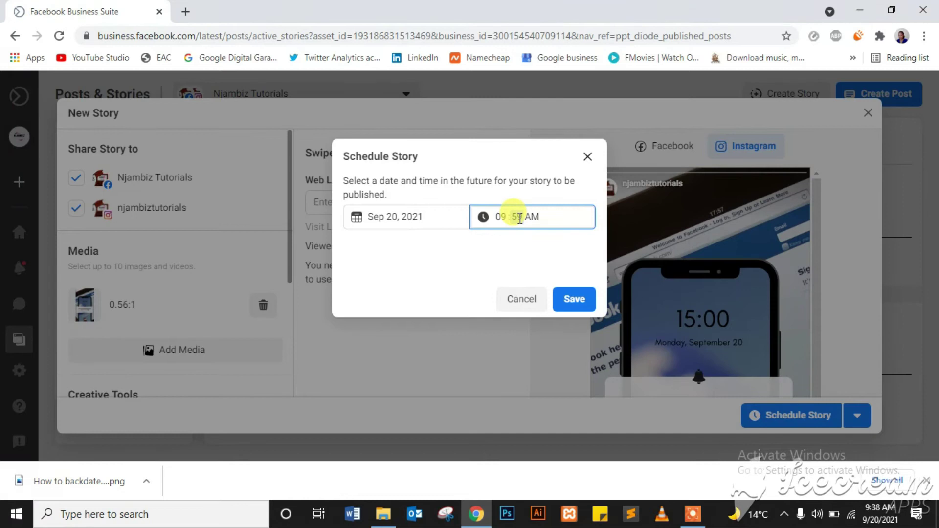
{"action": "left_click", "coordinate": [510, 223]}
{"action": "type", "text": "1"}
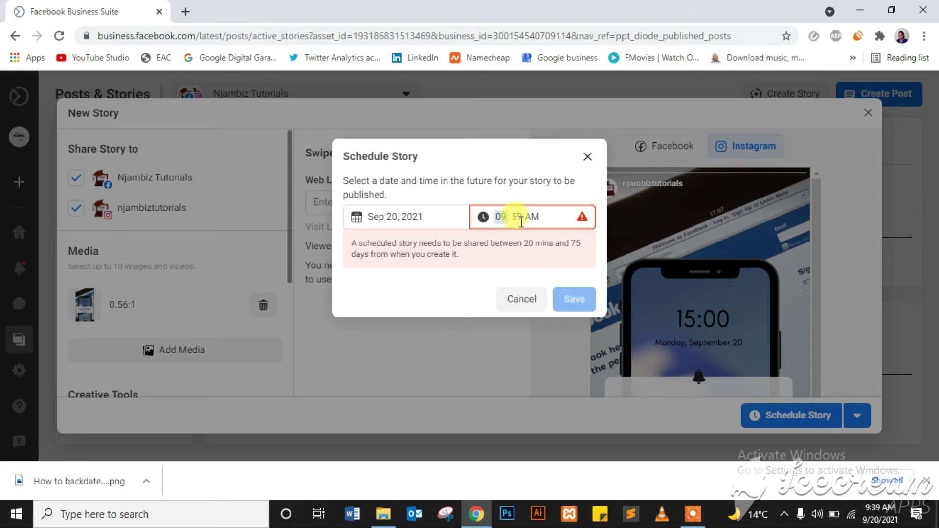
{"action": "left_click", "coordinate": [522, 221]}
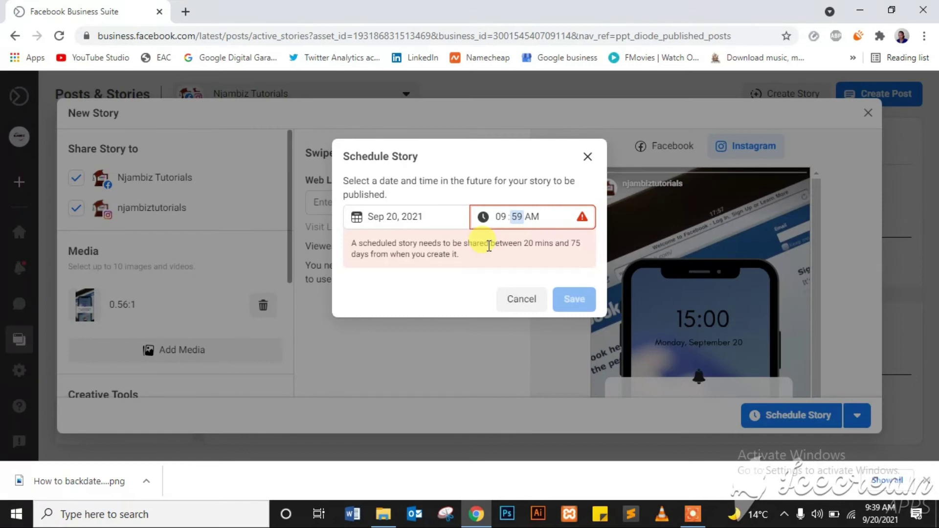
{"action": "key", "text": "Up"}
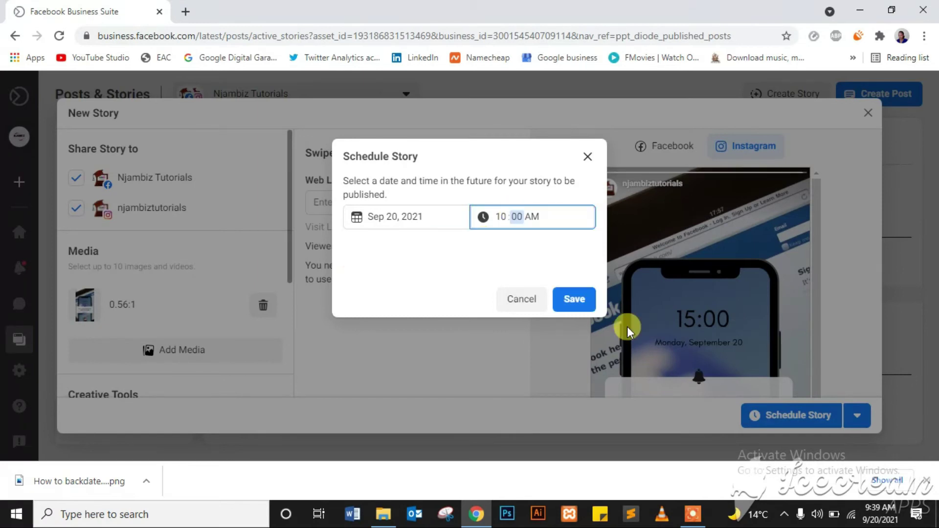
{"action": "left_click", "coordinate": [584, 302]}
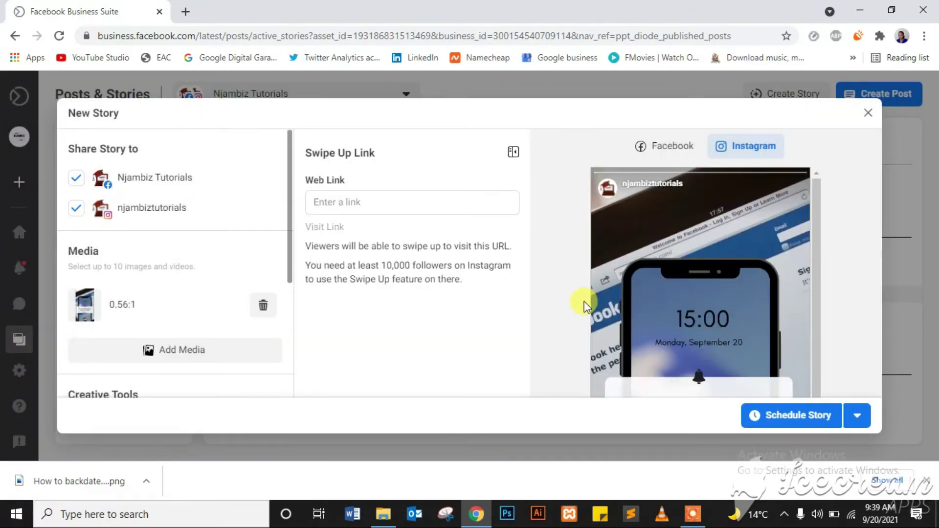
Check the final Instagram preview and submit the story for scheduled publishing
{"action": "scroll", "coordinate": [584, 301], "scroll_direction": "down", "scroll_amount": 2}
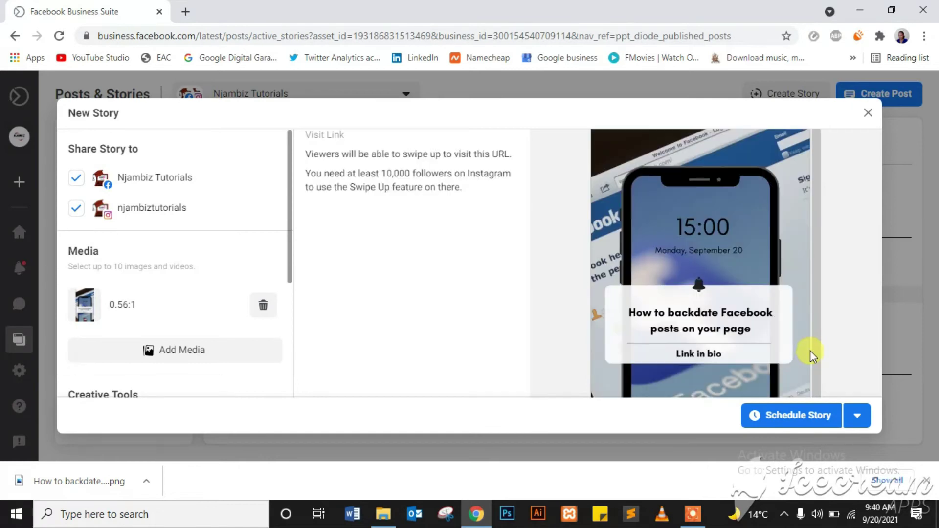
{"action": "left_click", "coordinate": [804, 416]}
{"action": "left_click_drag", "start_coordinate": [913, 243], "coordinate": [913, 302]}
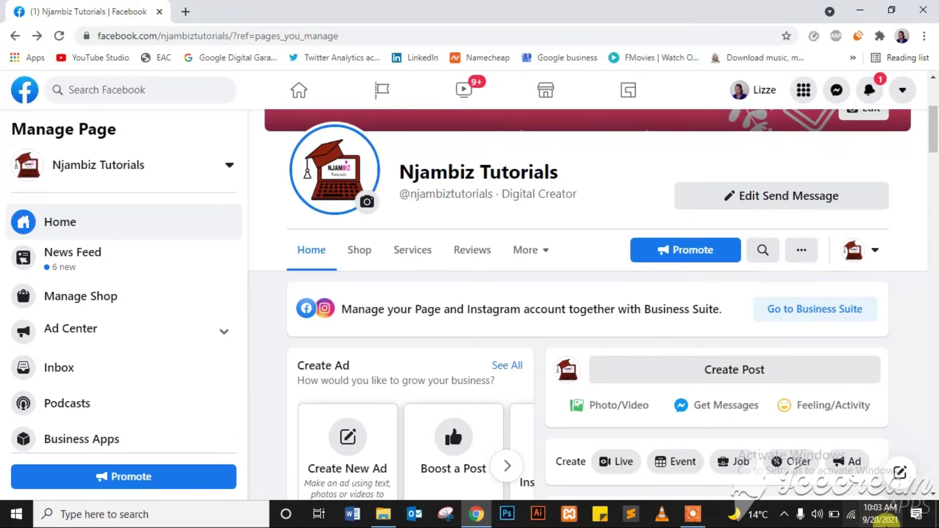
View the Njambiz Tutorials page's published story from its profile picture on Facebook
{"action": "mouse_move", "coordinate": [883, 519]}
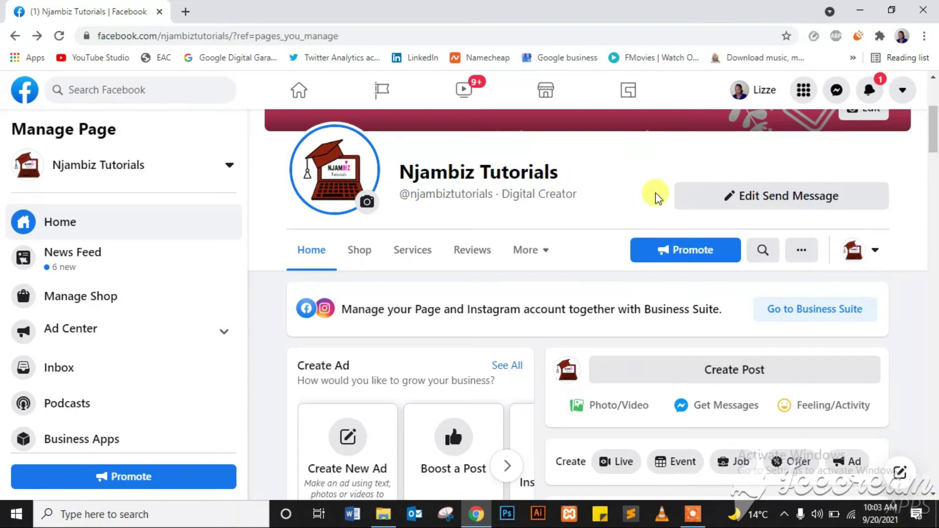
{"action": "left_click_drag", "start_coordinate": [934, 142], "coordinate": [934, 104]}
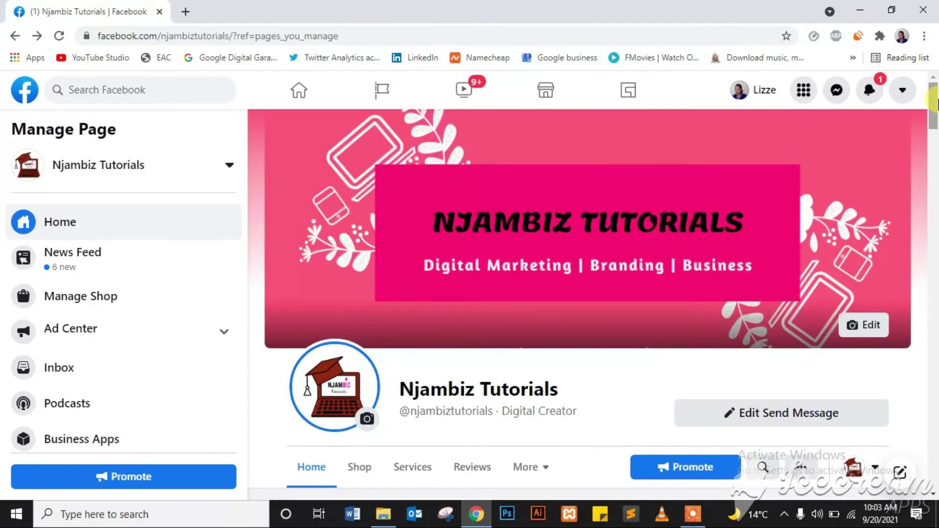
{"action": "scroll", "coordinate": [935, 104], "scroll_direction": "down", "scroll_amount": 2}
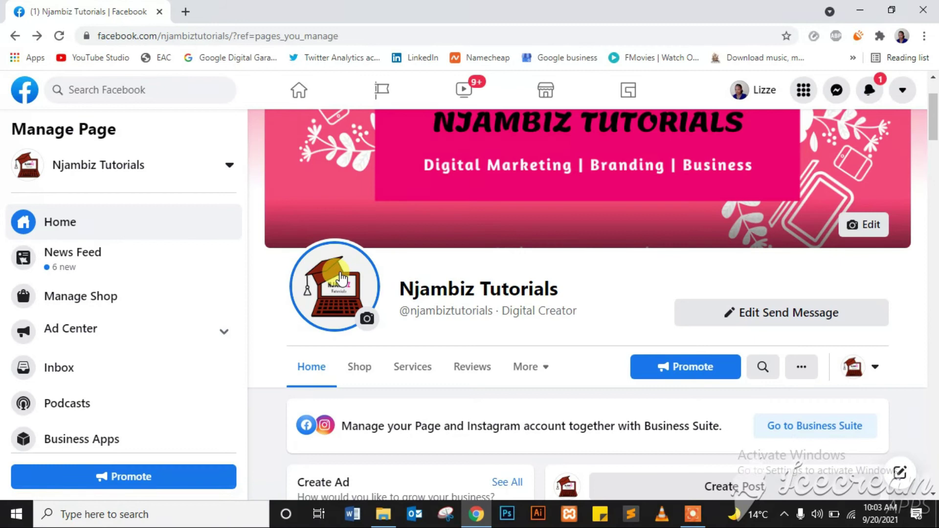
{"action": "left_click", "coordinate": [341, 278]}
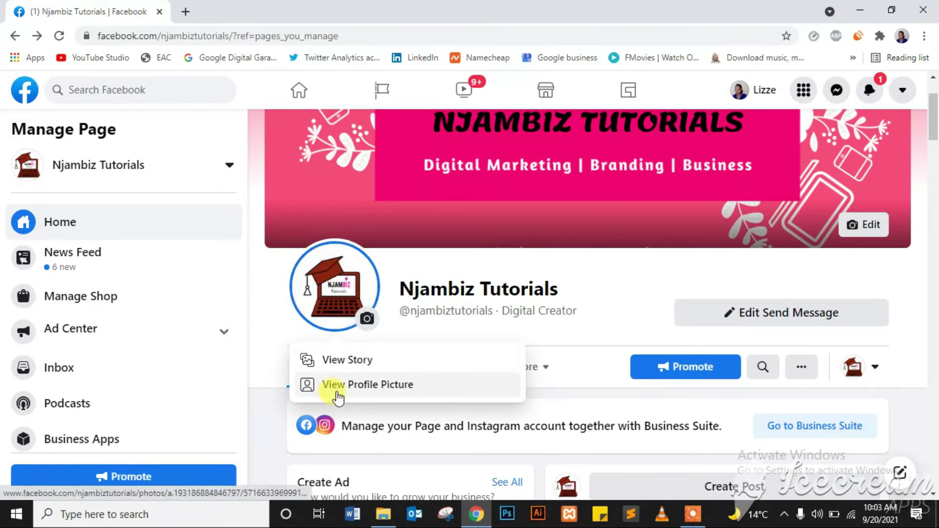
{"action": "left_click", "coordinate": [351, 357]}
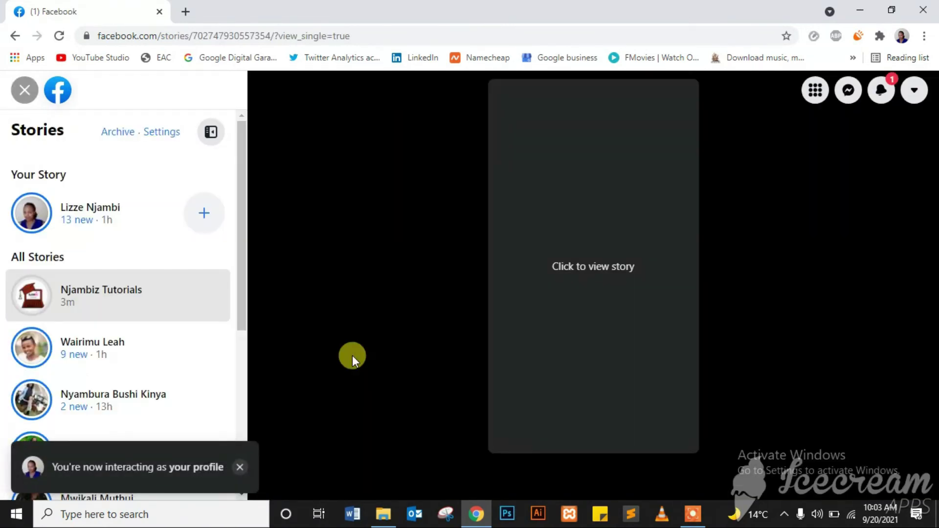
{"action": "left_click", "coordinate": [571, 288]}
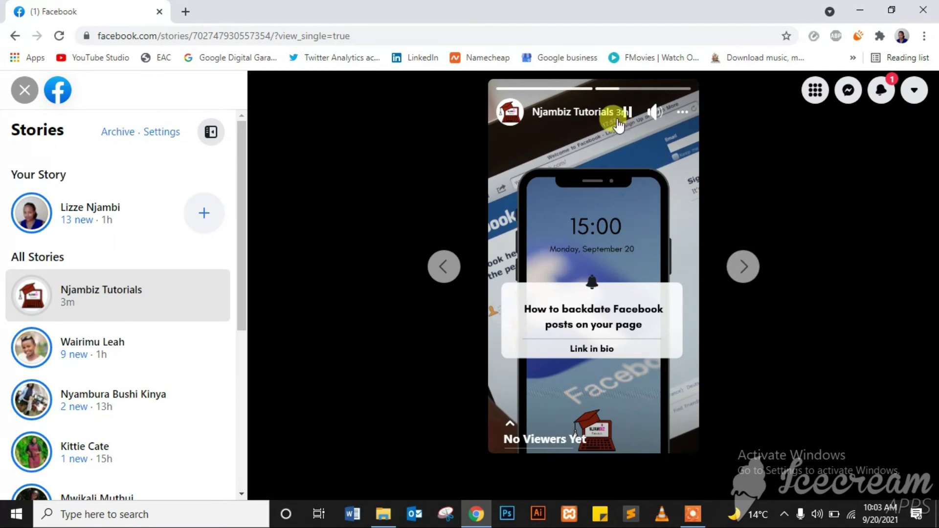